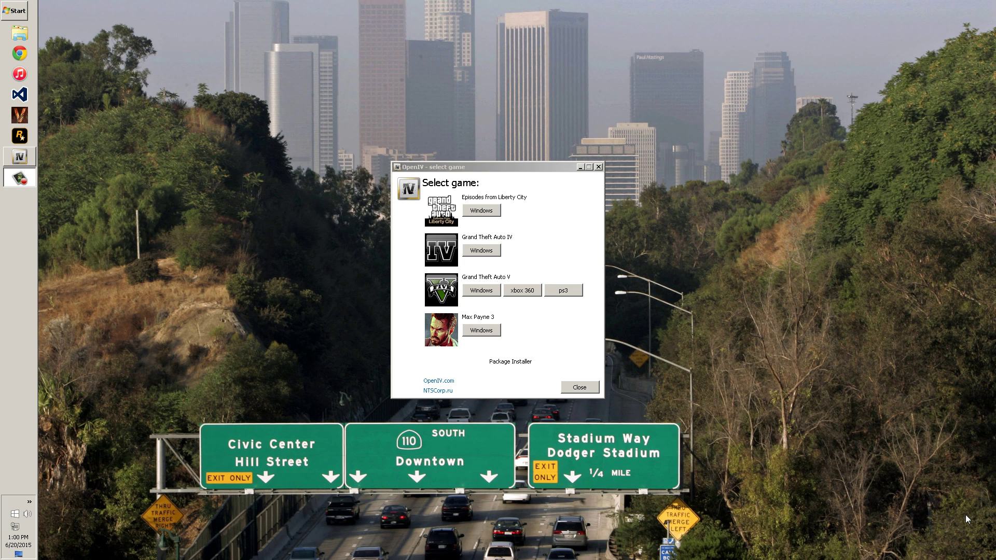
Load the Windows version of Grand Theft Auto V in OpenIV
left_click(482, 291)
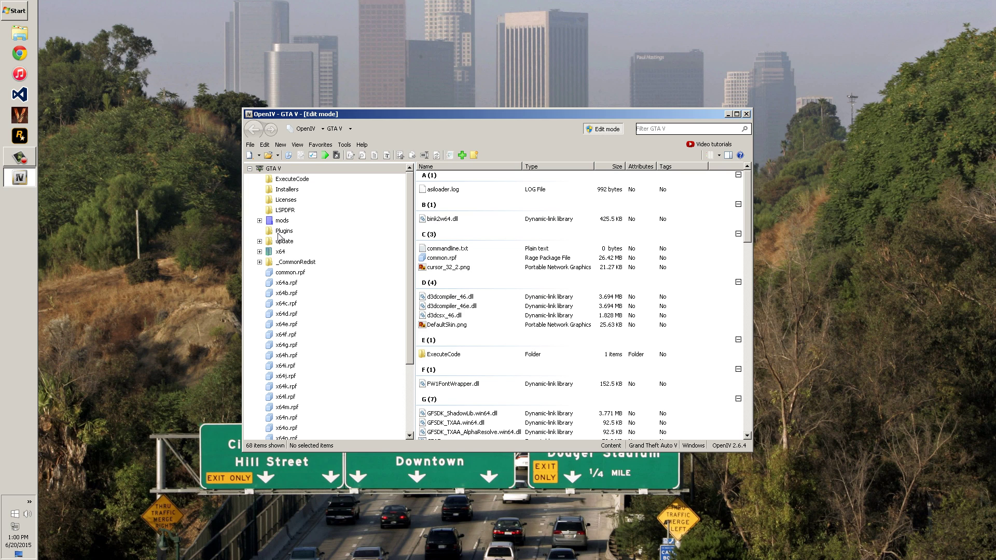
left_click(342, 145)
left_click(358, 203)
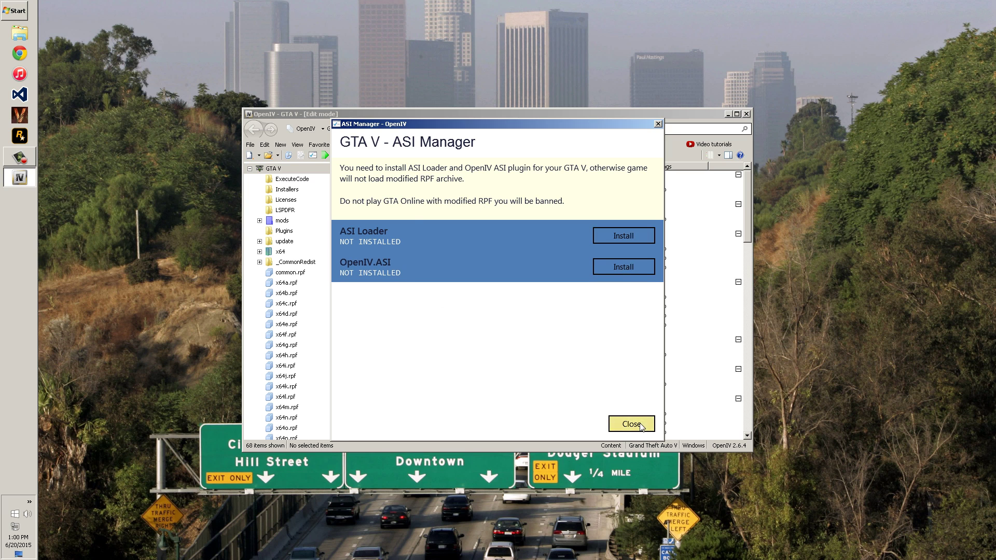
left_click(641, 426)
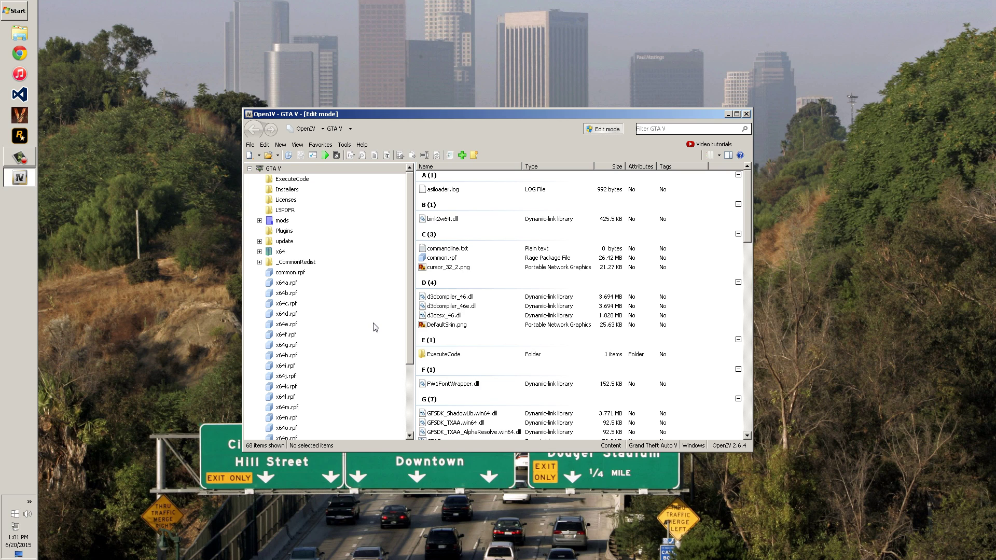
Browse into x64\audio\sfx and scroll through its list of .rpf archives
left_click(260, 253)
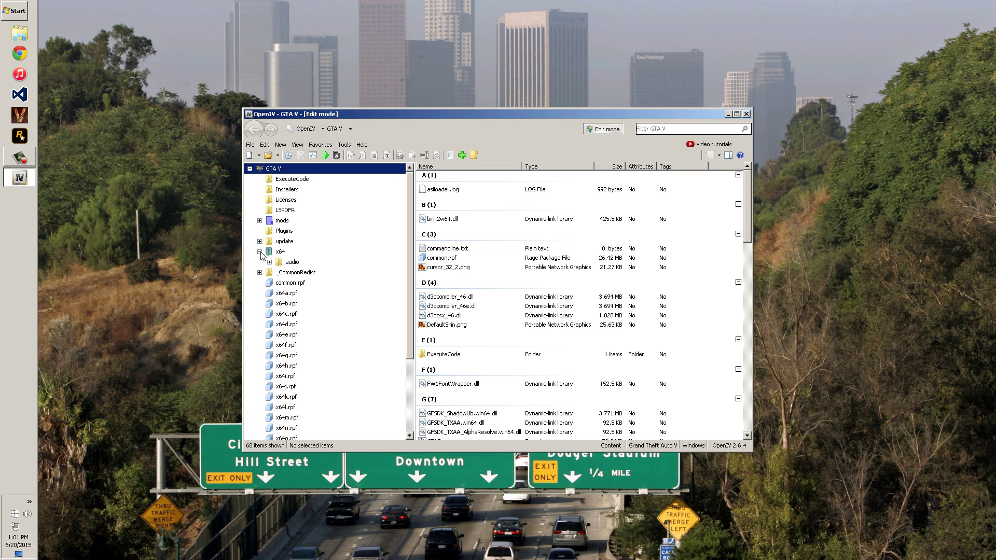
left_click(292, 262)
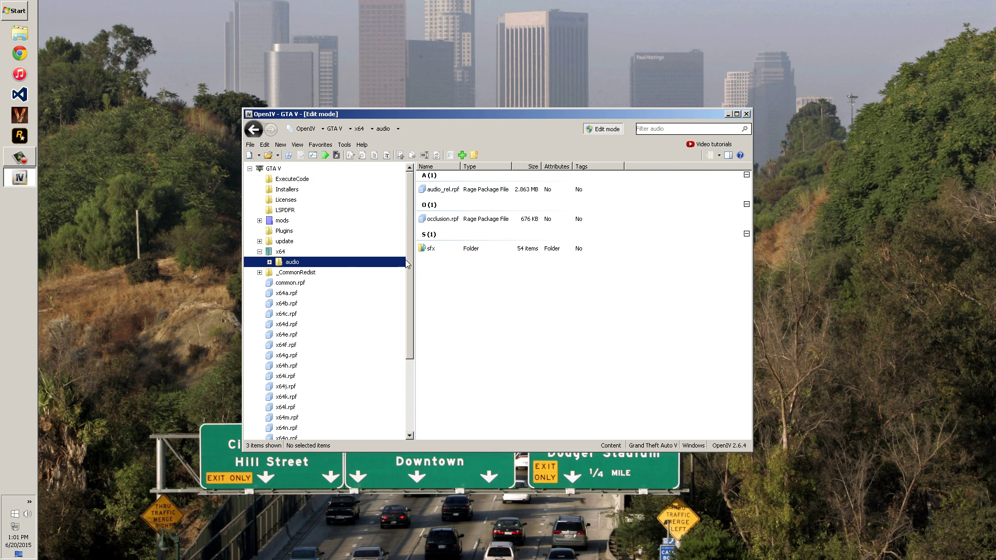
left_click(431, 251)
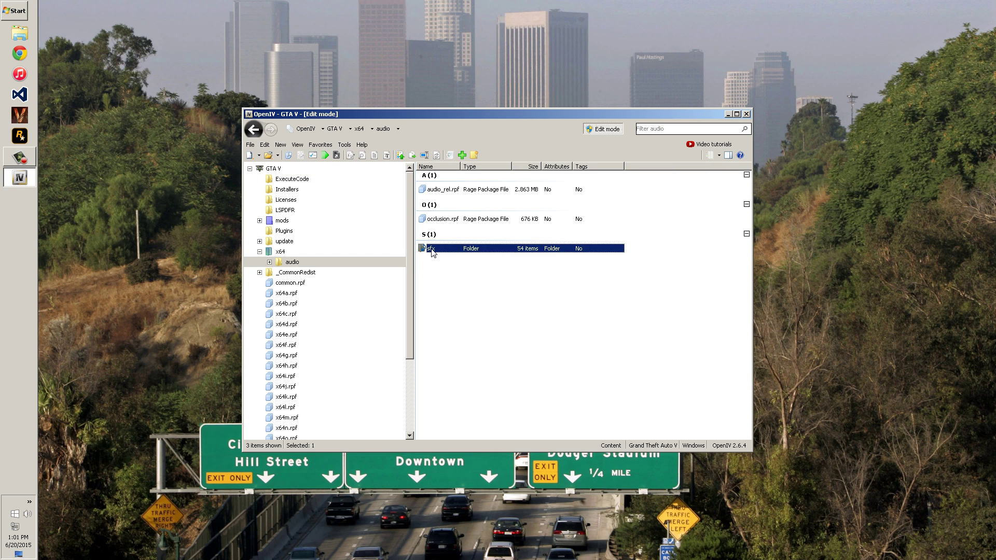
double_click(432, 251)
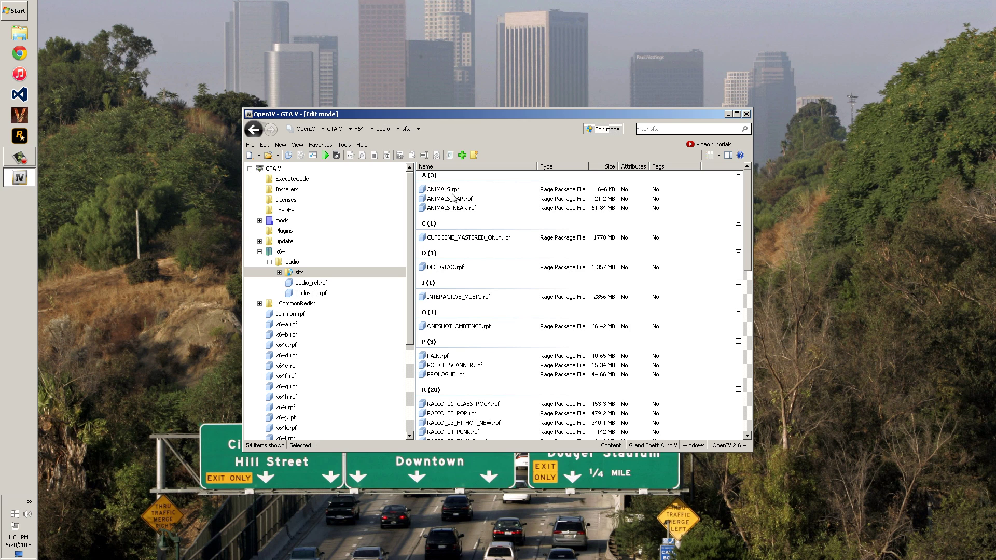
scroll(499, 375, "down", 4)
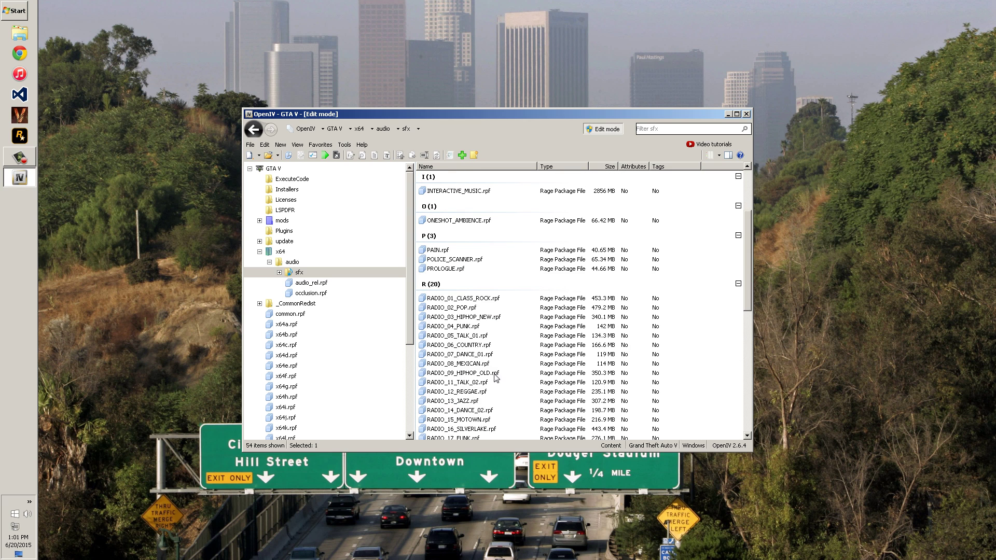
scroll(471, 358, "down", 6)
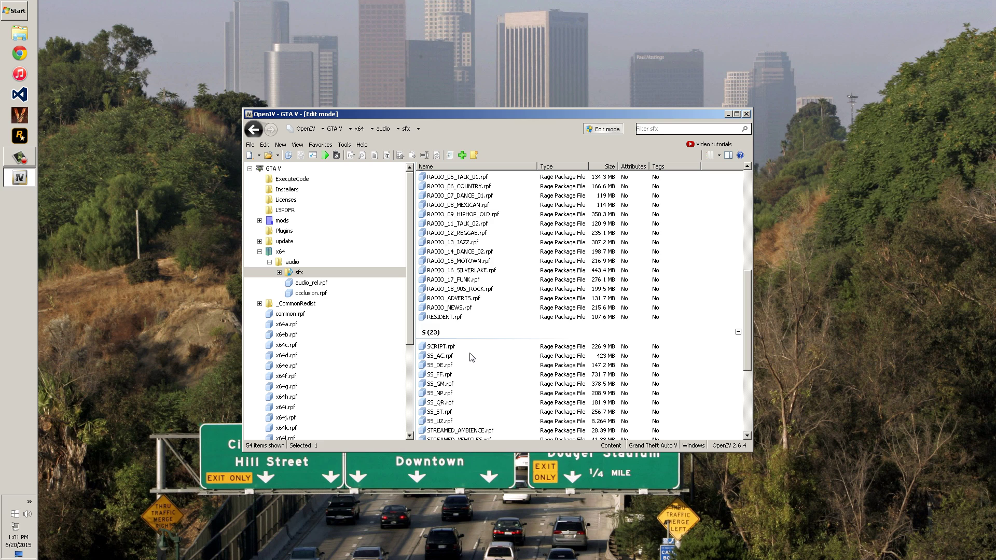
scroll(472, 358, "down", 4)
scroll(471, 354, "up", 3)
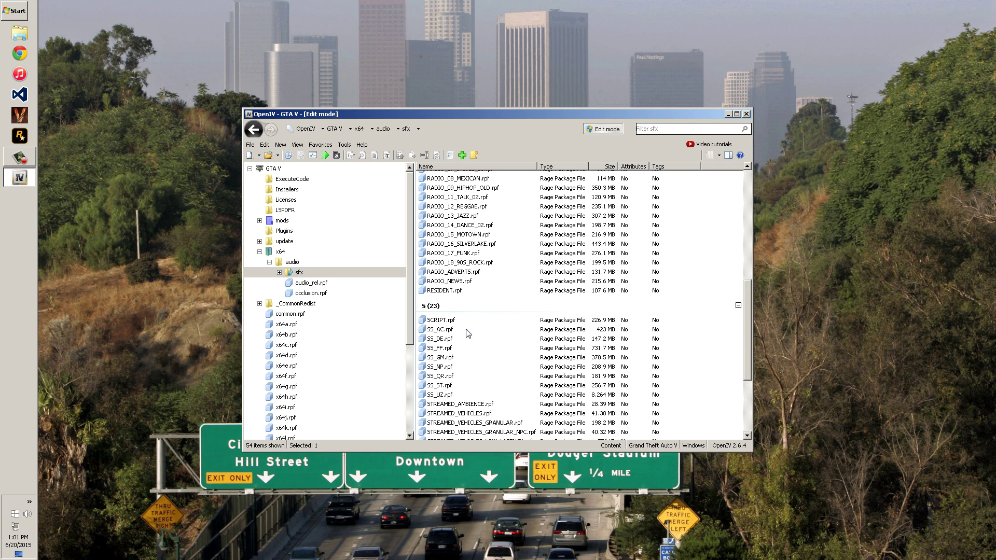
double_click(441, 291)
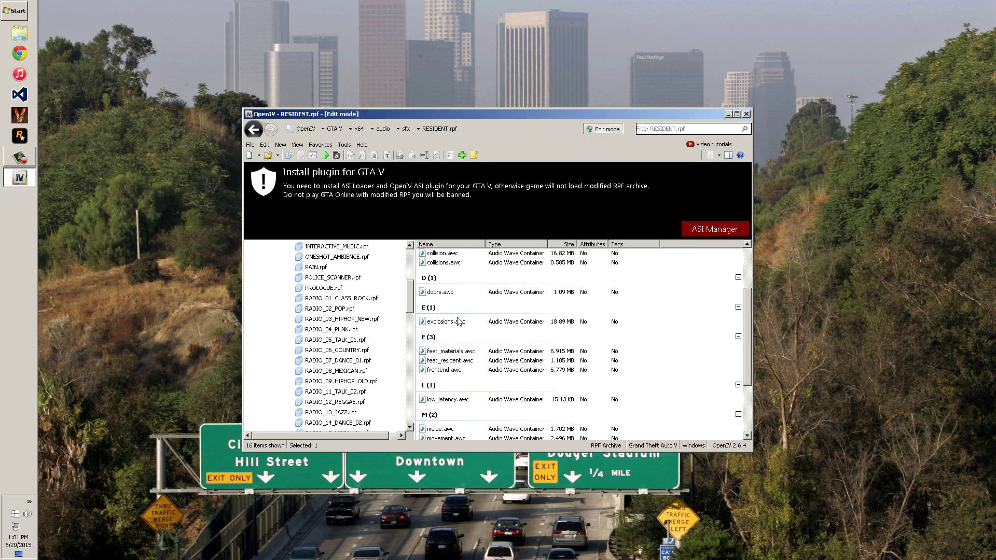
scroll(458, 322, "down", 4)
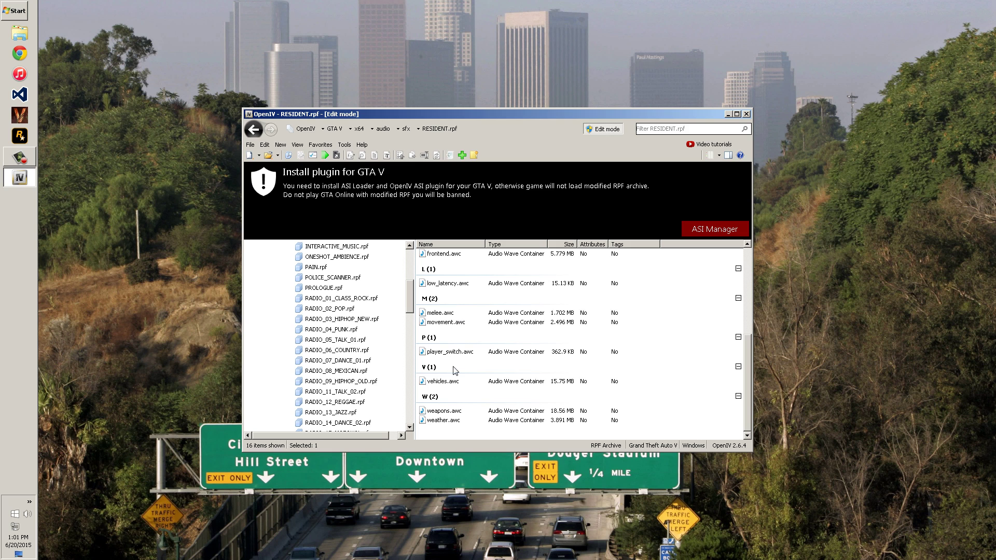
double_click(444, 384)
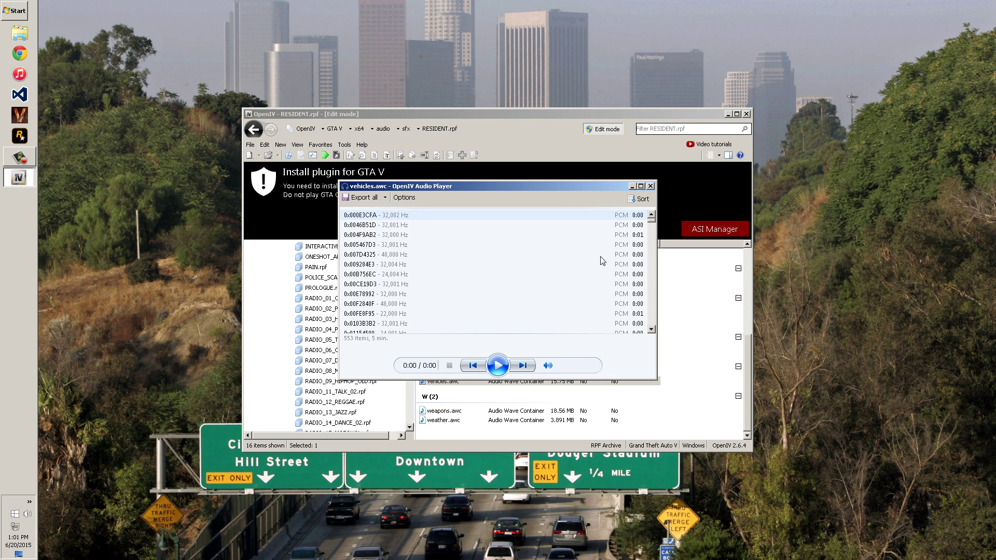
left_click(588, 314)
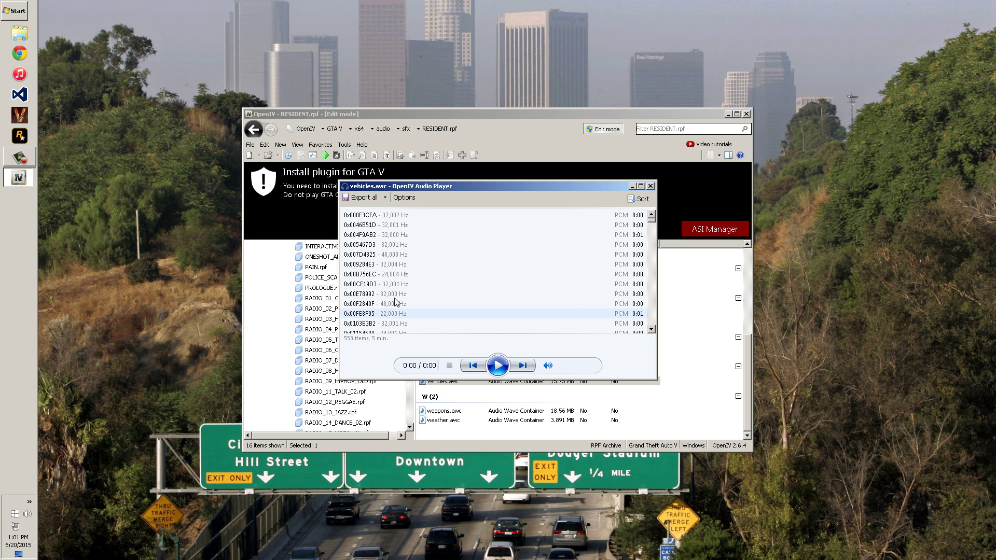
left_click(651, 186)
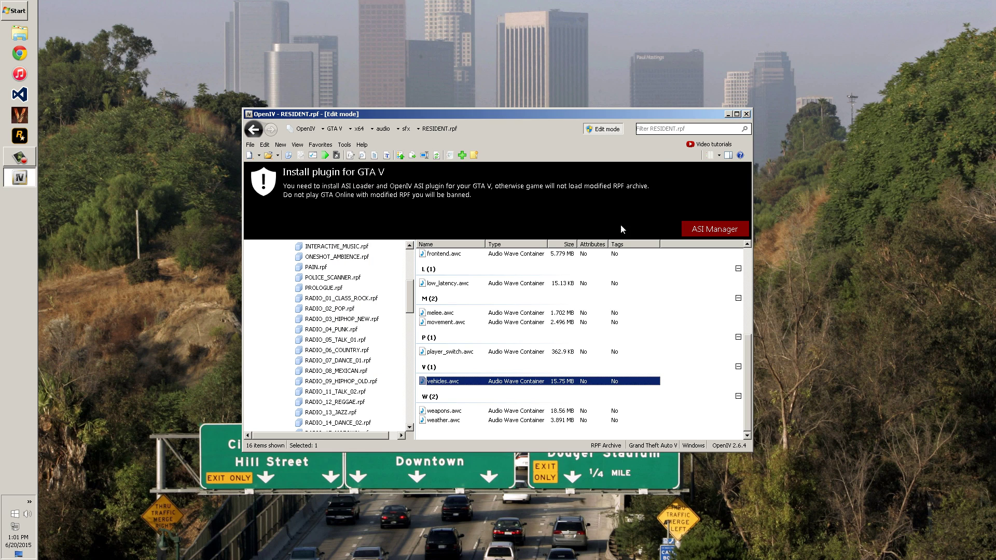
Export vehicles.awc to openFormats (.oac), choosing the Desktop as the destination
right_click(469, 385)
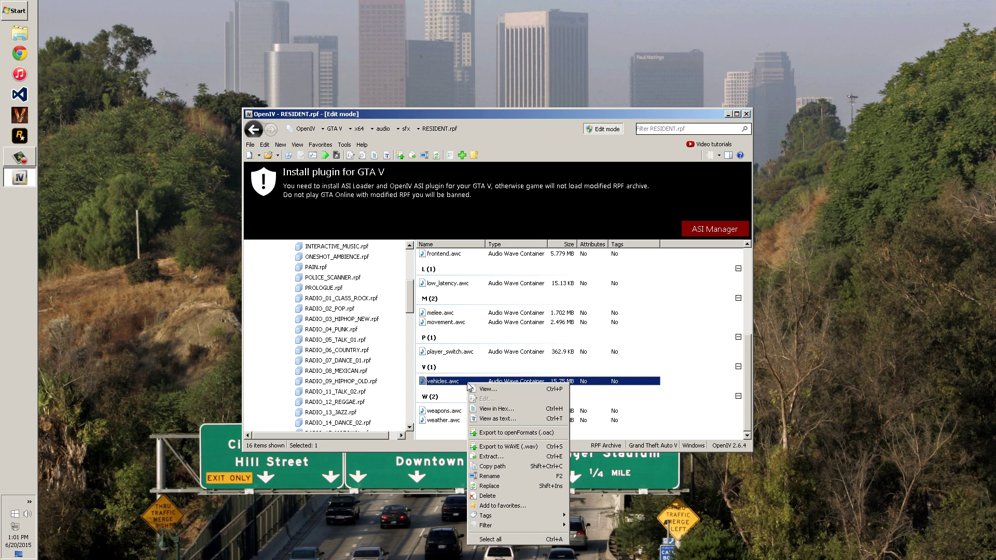
left_click(516, 434)
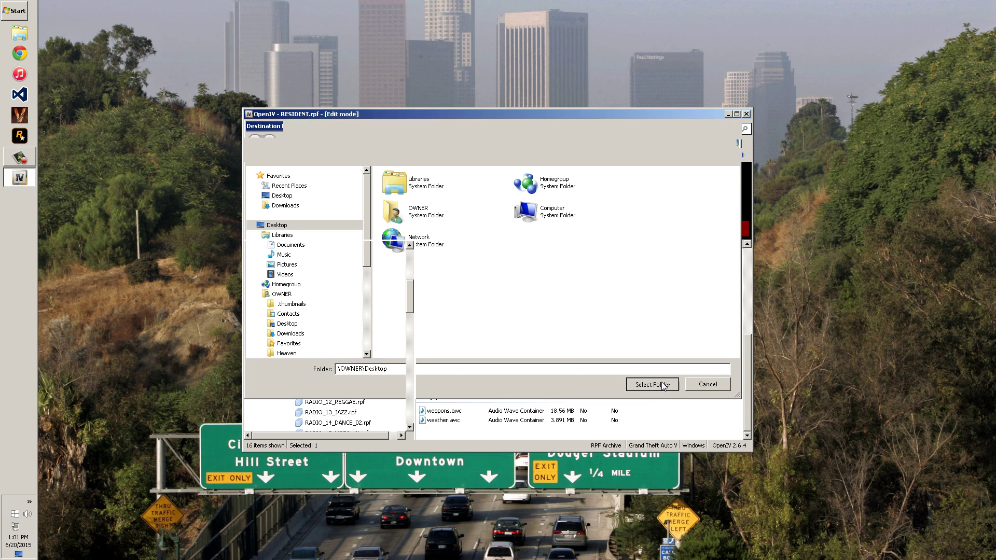
left_click(652, 384)
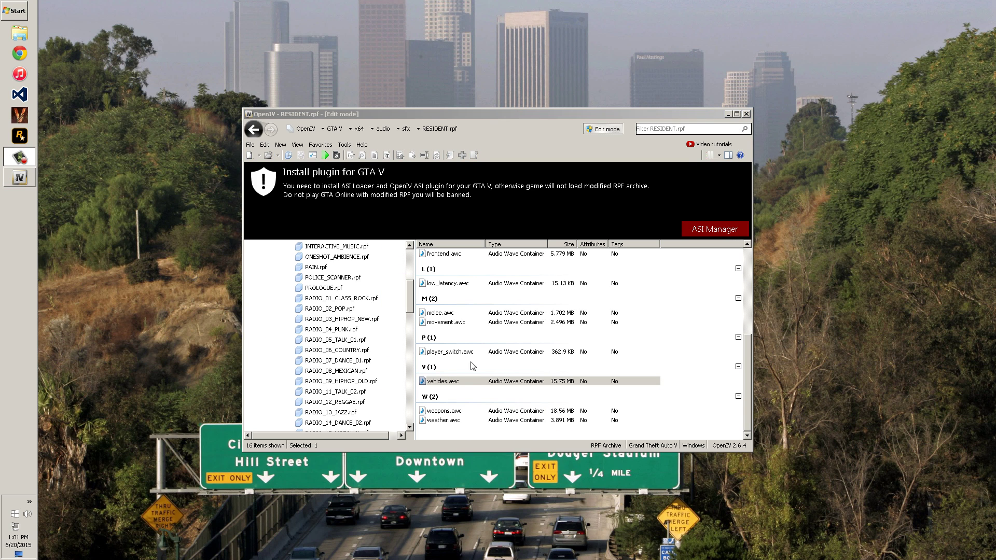
Open a file browser on the Desktop and check the exported vehicles.oac
left_click(19, 33)
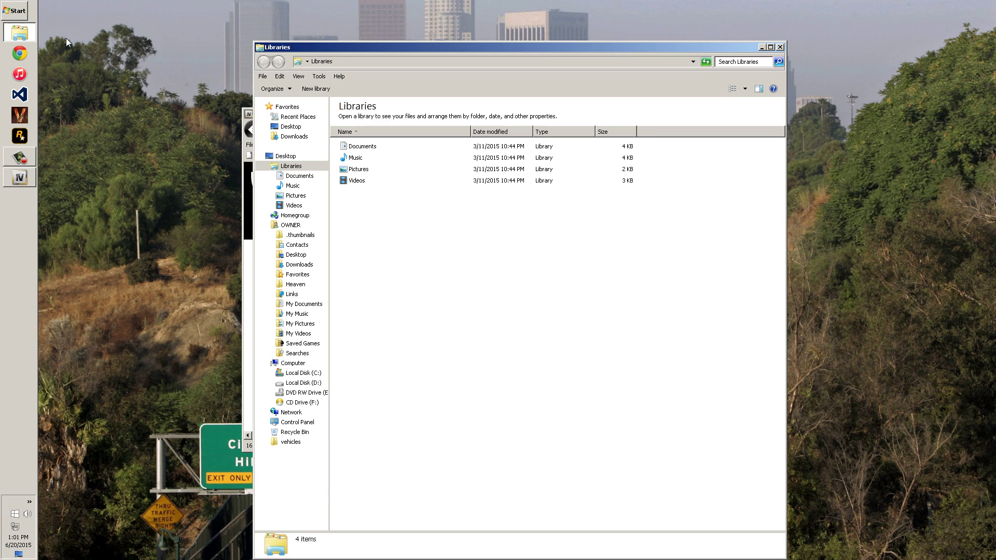
left_click(290, 126)
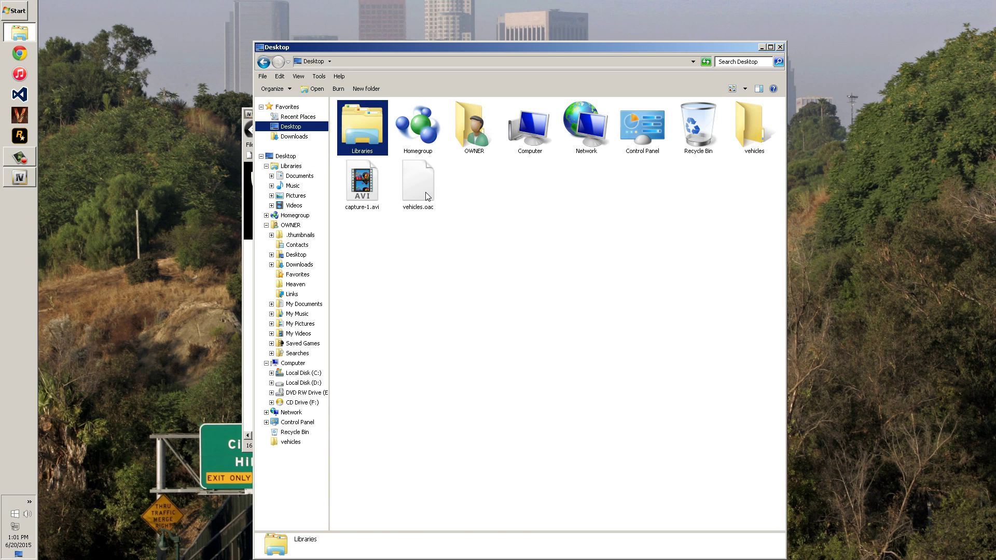
left_click(428, 197)
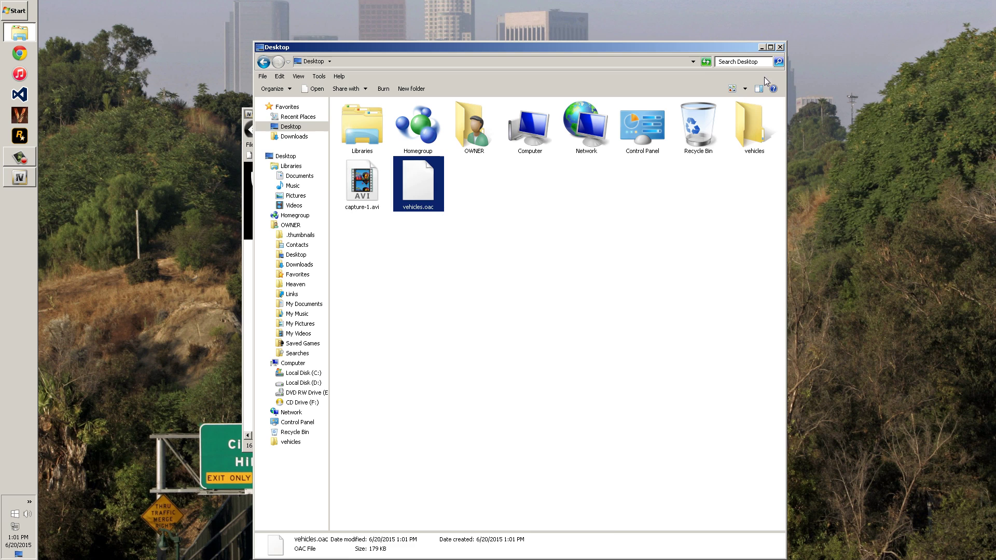
Move capture-1.avi to the Recycle Bin and permanently empty the bin
left_click_drag(355, 185, 698, 127)
right_click(704, 134)
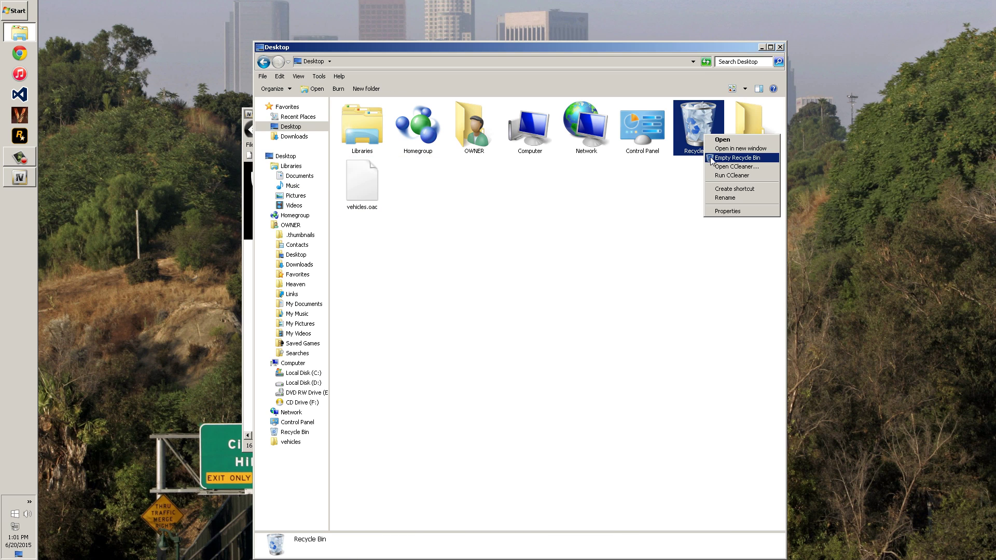
left_click(711, 157)
left_click(555, 328)
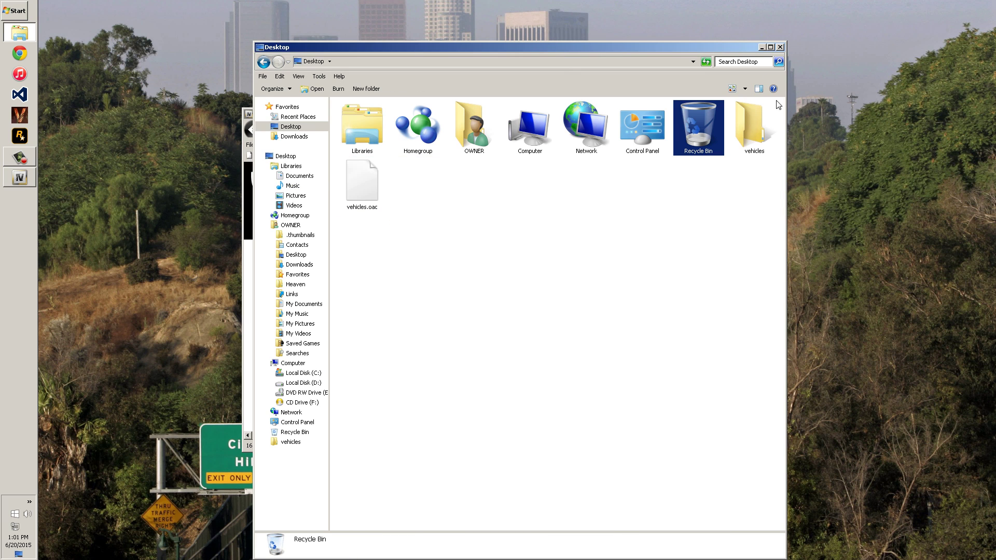
Browse the exported vehicles folder of WAV files, then return to OpenIV
double_click(757, 128)
key("BackSpace")
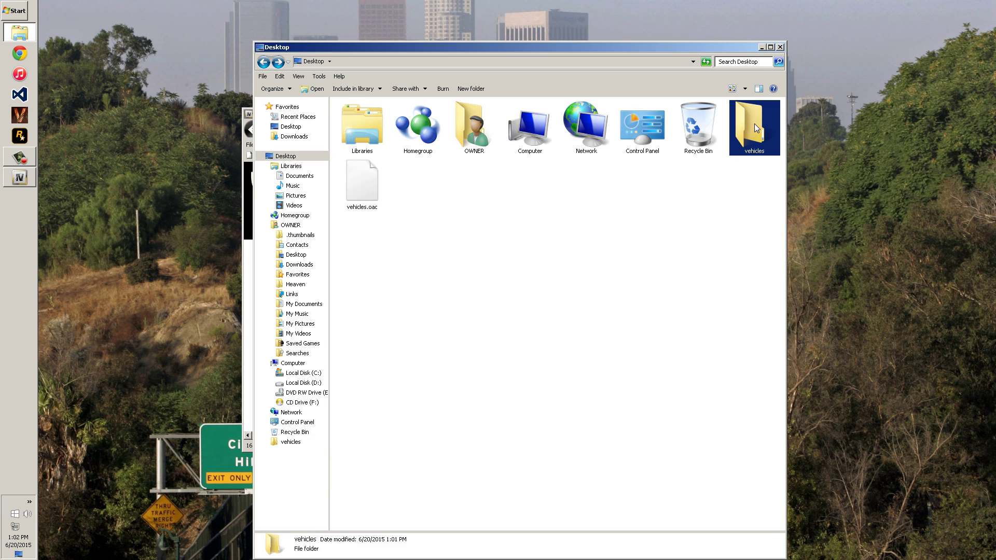
double_click(746, 132)
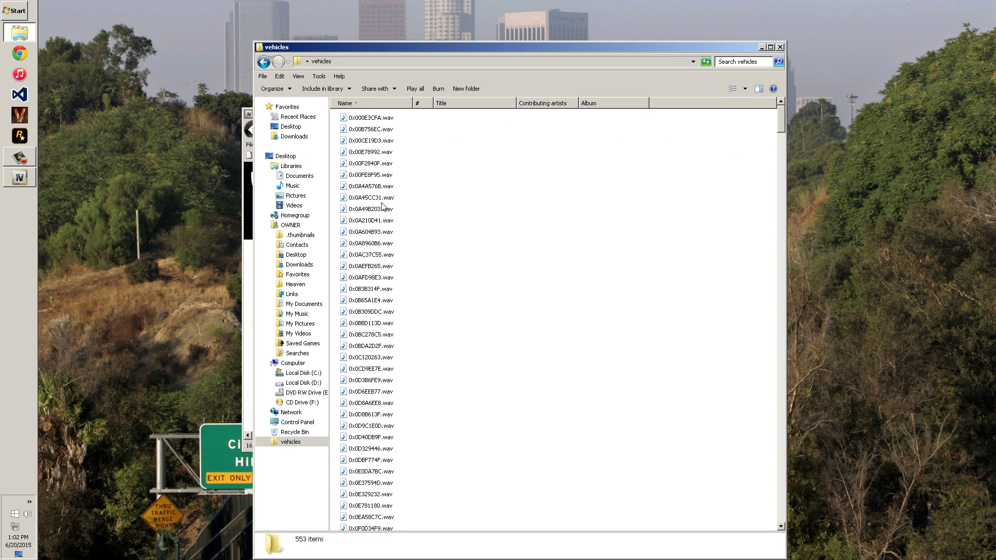
left_click(369, 266)
scroll(394, 298, "down", 8)
scroll(393, 298, "down", 6)
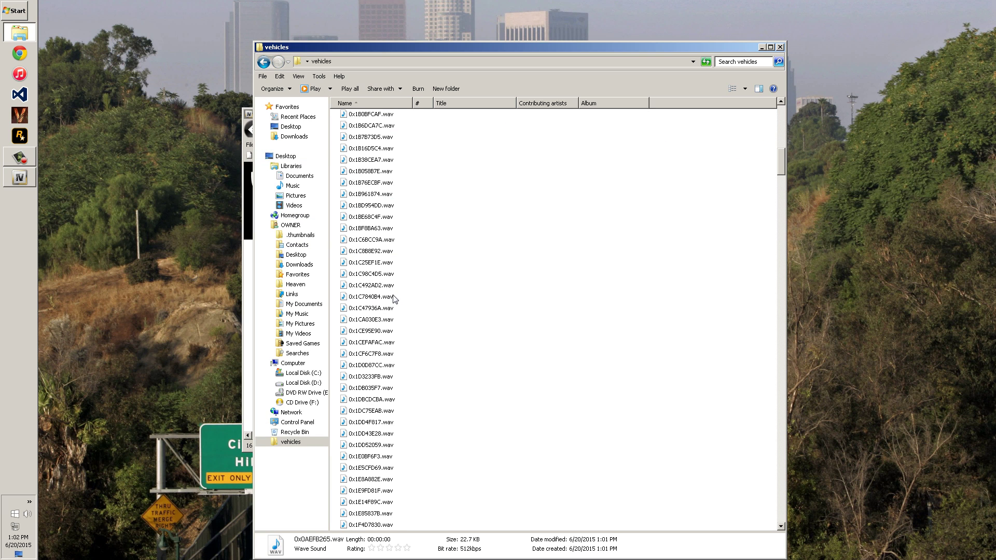
scroll(394, 298, "down", 1)
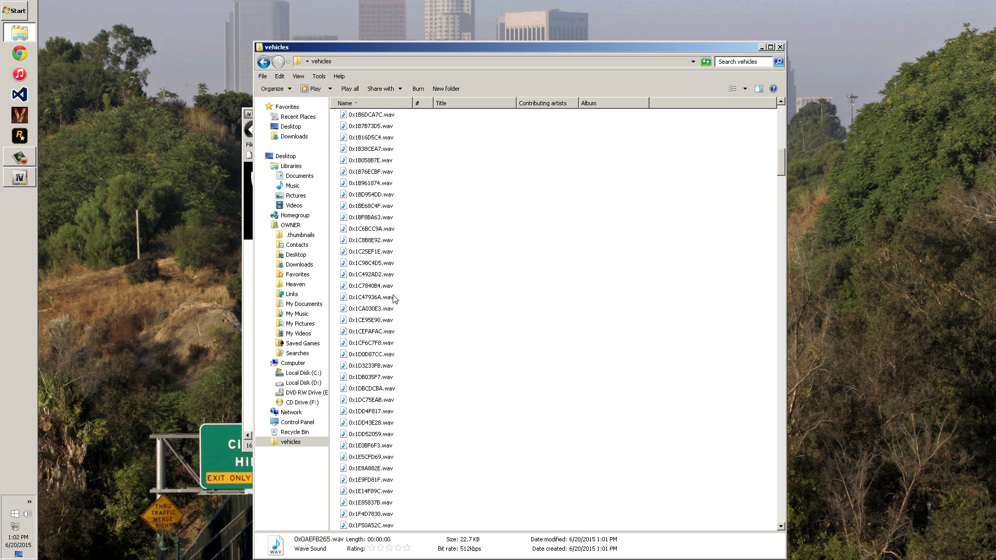
scroll(393, 298, "up", 15)
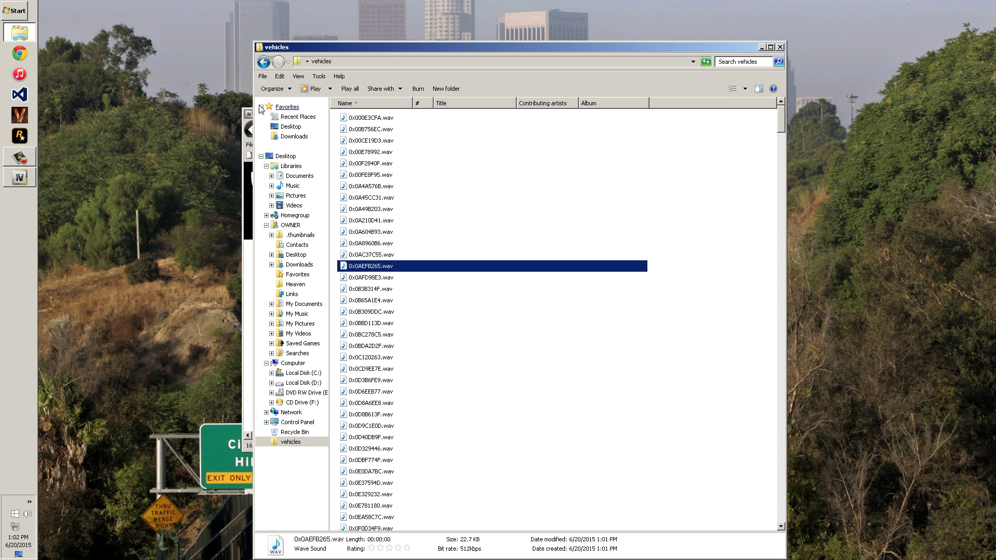
left_click(250, 143)
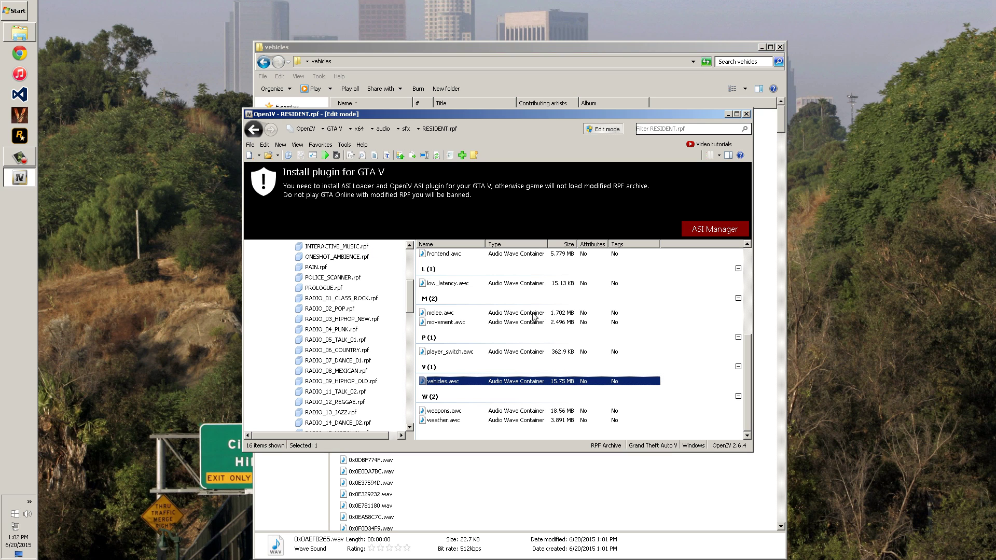
Open vehicles.awc in the Audio Player and play 0x06274BD8, 0x06A92984, 0x09A95A92 and 0x0A8960B6
double_click(477, 385)
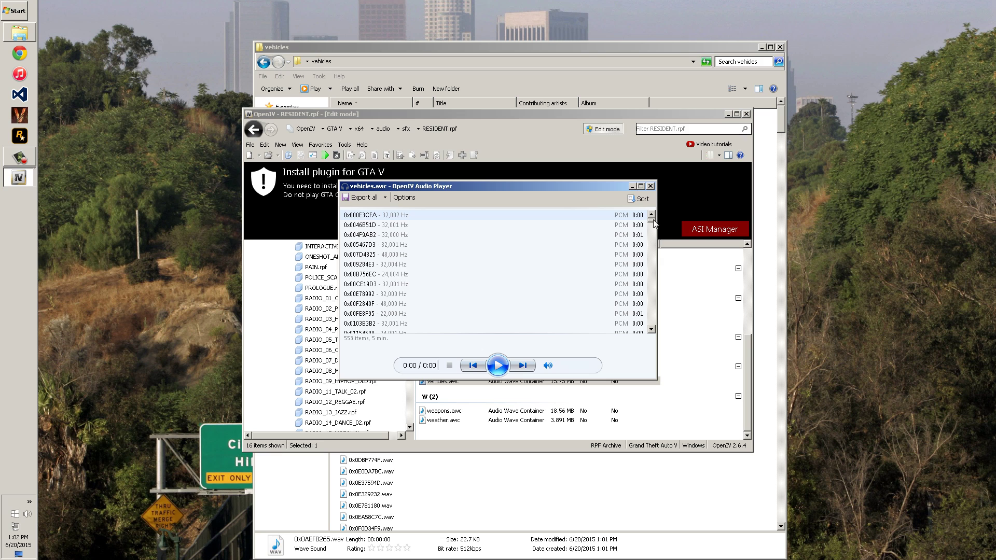
left_click_drag(652, 222, 653, 234)
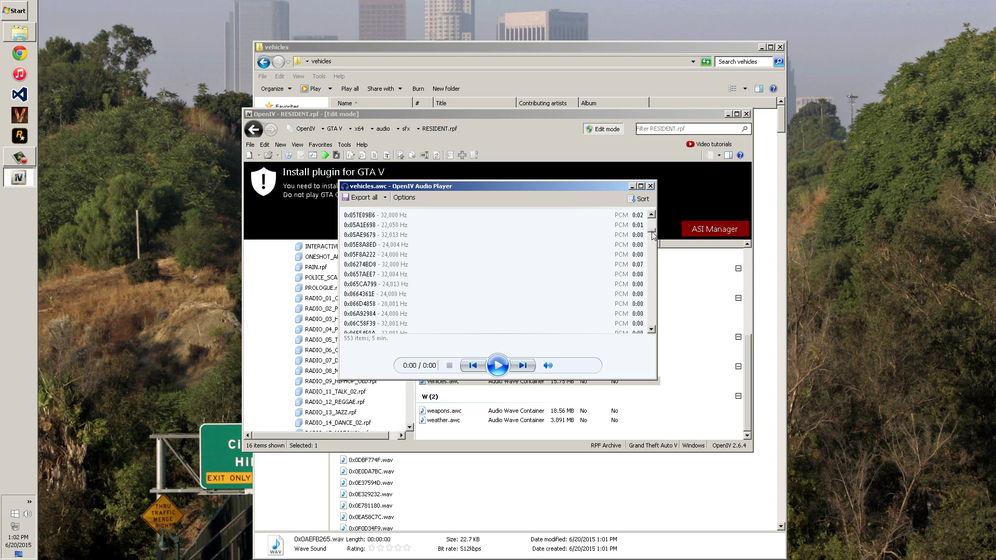
double_click(629, 266)
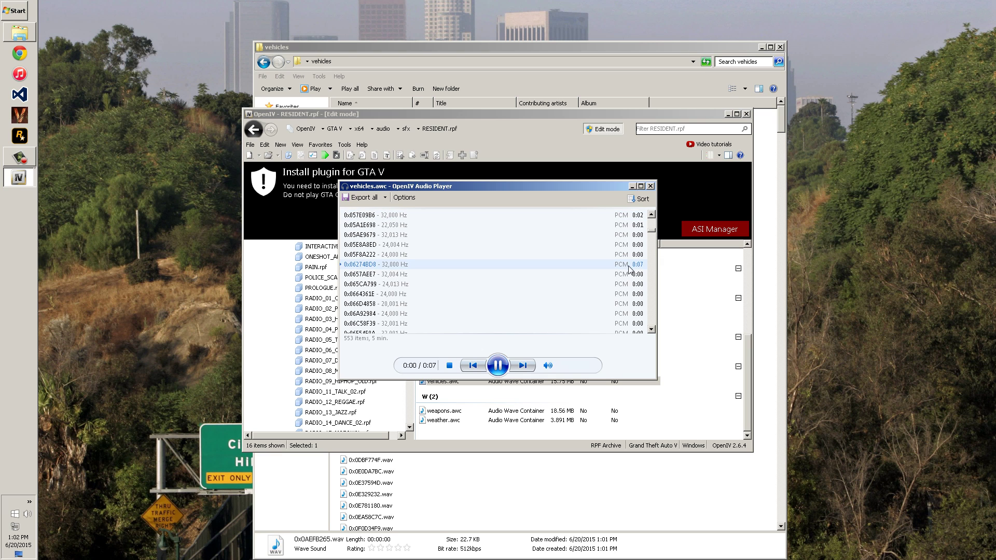
double_click(622, 316)
scroll(612, 286, "down", 5)
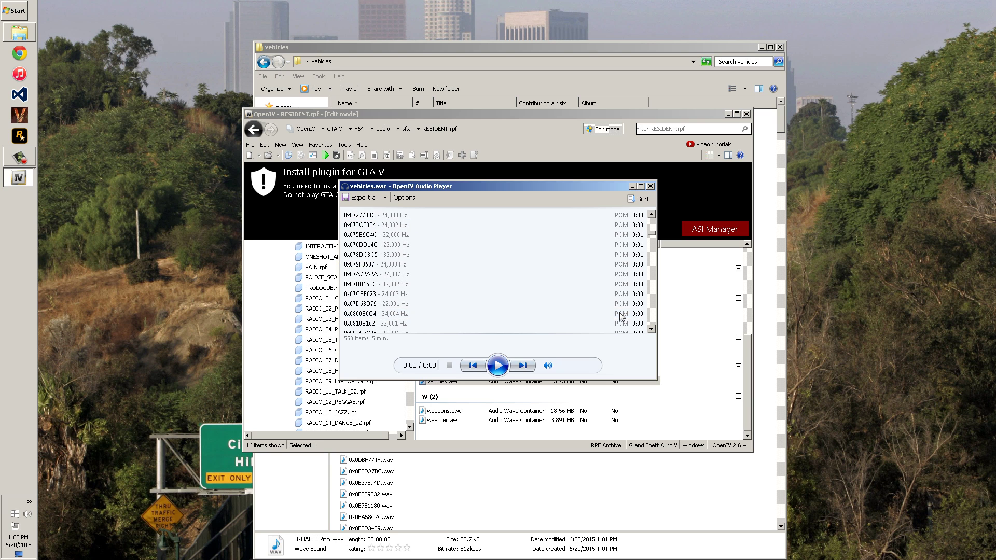
scroll(575, 318, "down", 7)
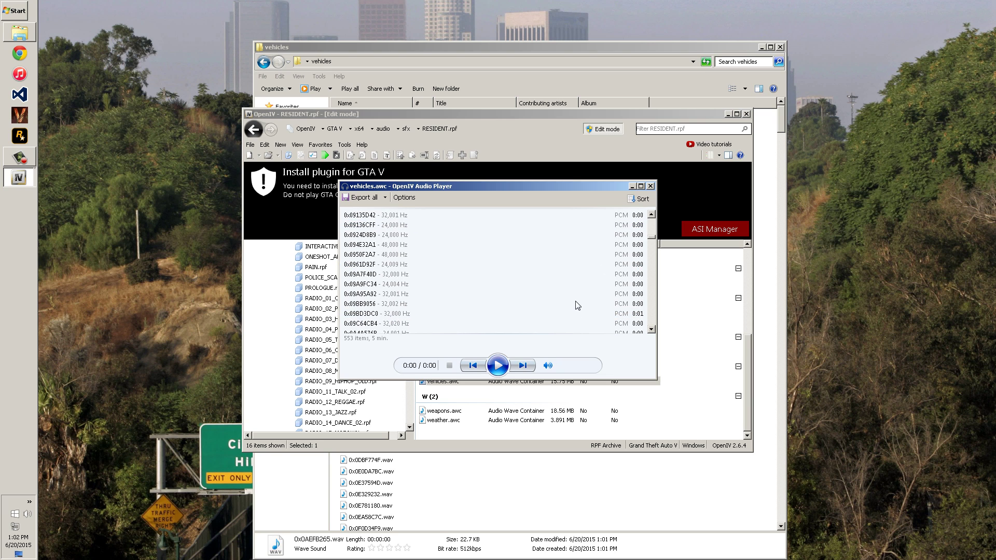
scroll(577, 305, "down", 3)
double_click(591, 233)
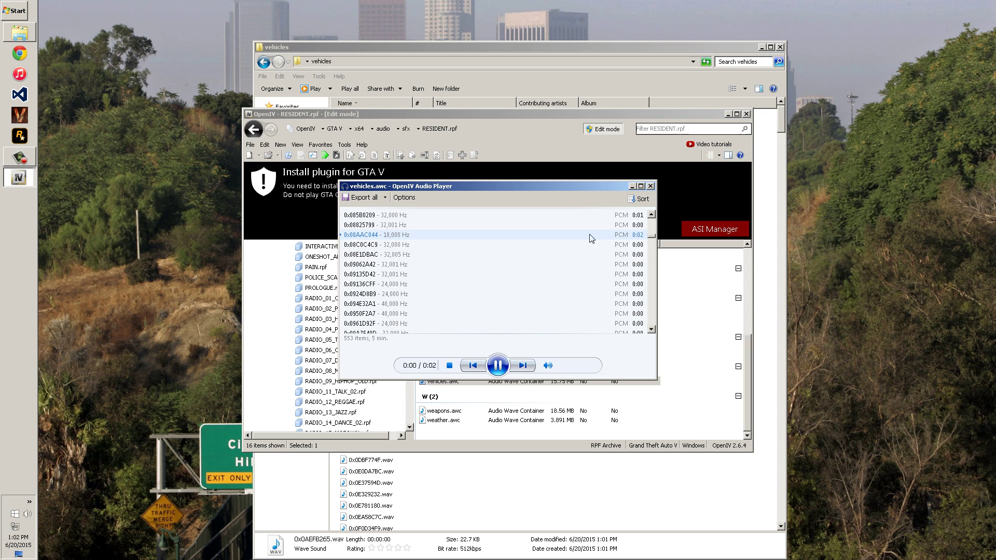
double_click(592, 323)
Replay 0x0A8960B6, play 0x0E0DA7BC, then mute and unmute playback
scroll(592, 322, "down", 3)
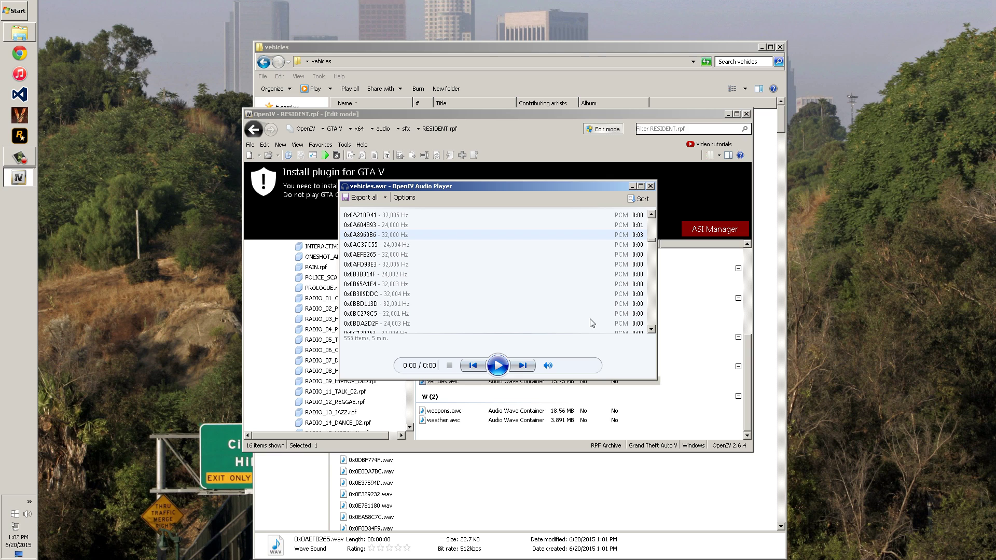
double_click(587, 237)
scroll(593, 323, "down", 3)
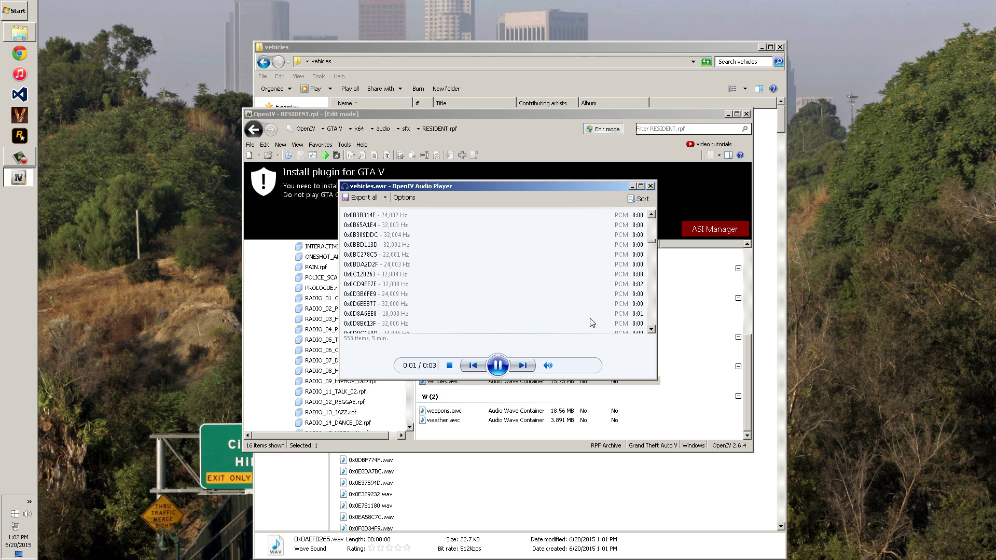
left_click(590, 285)
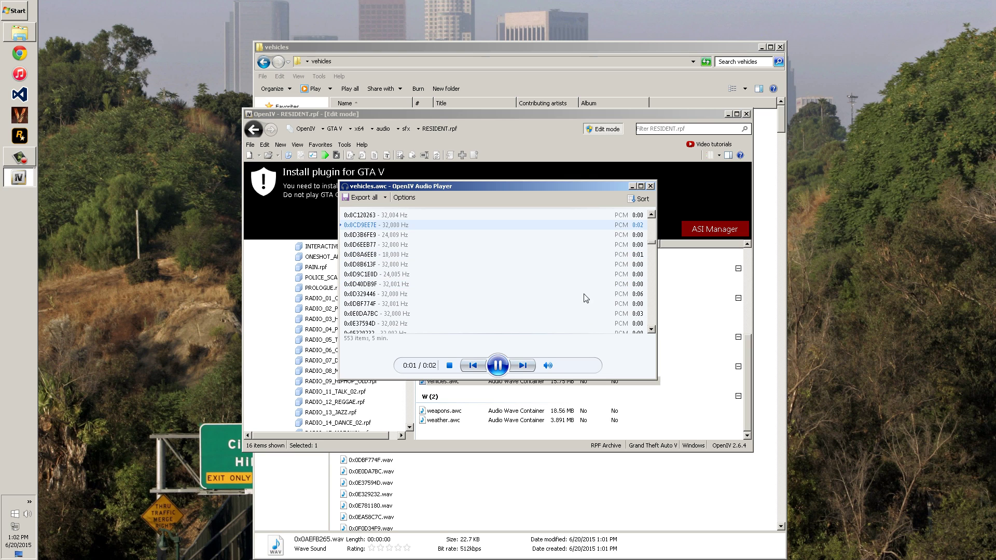
left_click(585, 314)
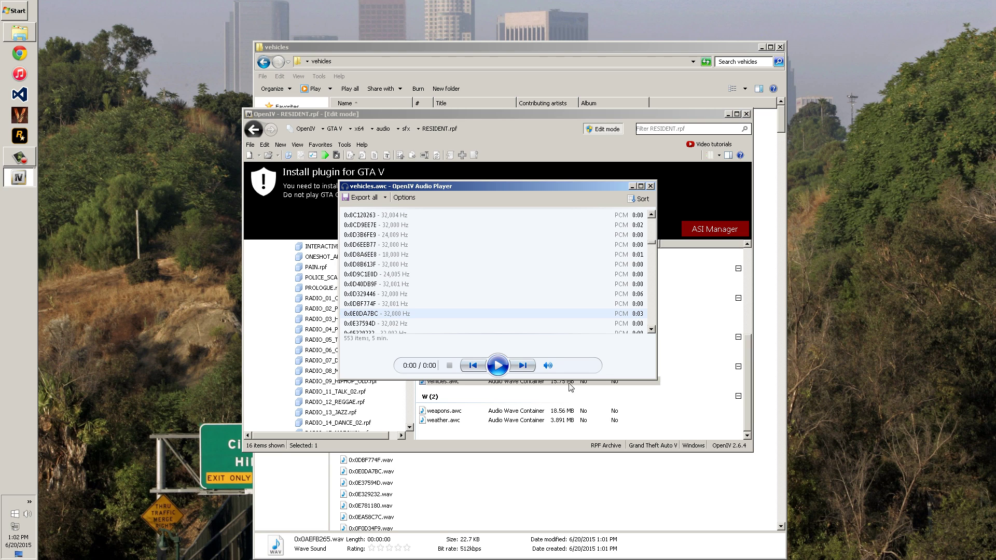
left_click(549, 366)
left_click(549, 367)
Close the vehicles.awc player, return to sfx and look inside STREAMS.rpf
left_click(650, 187)
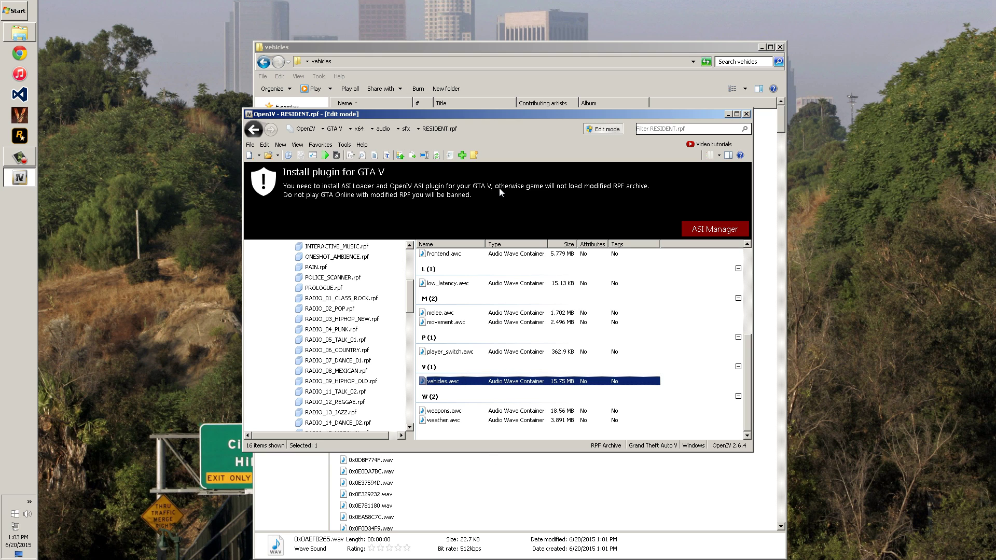
left_click(407, 129)
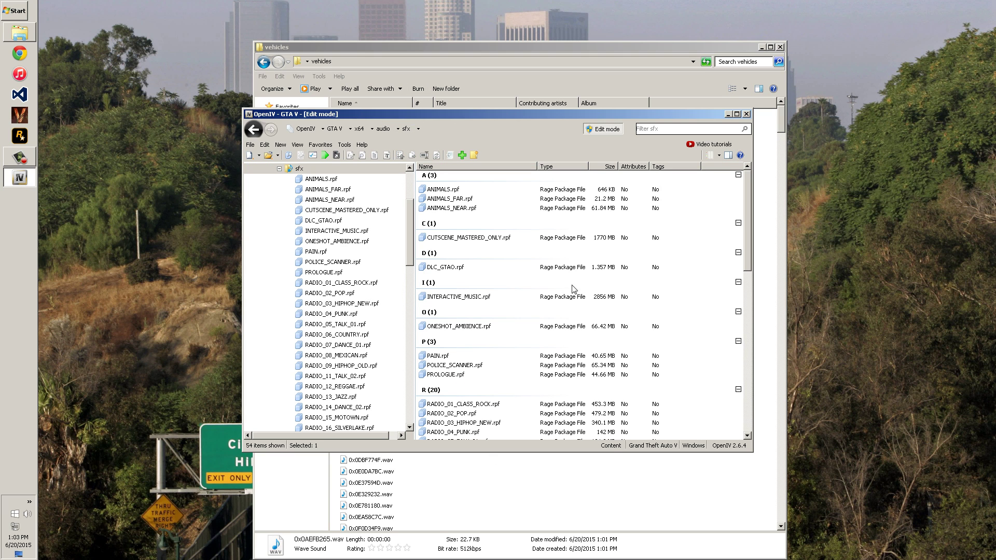
scroll(503, 351, "down", 12)
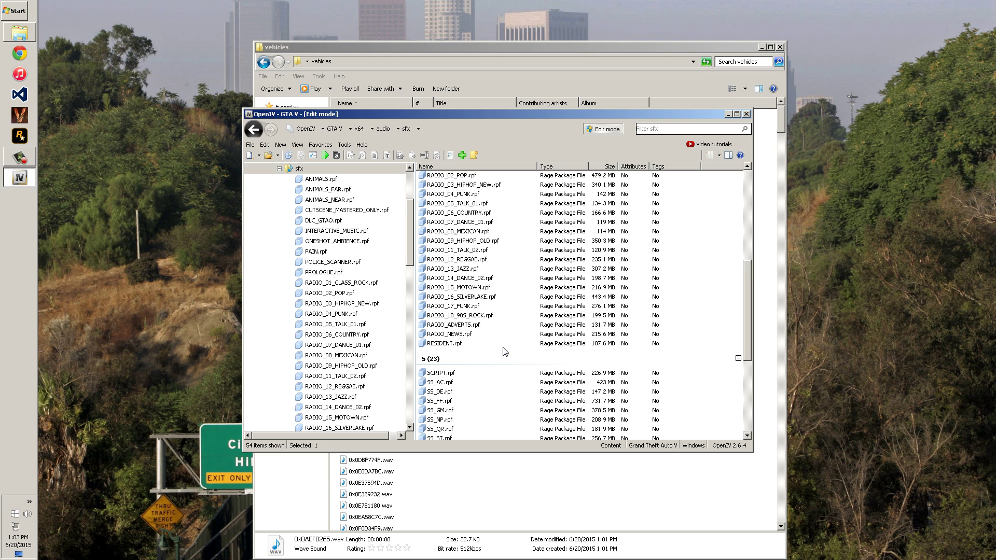
left_click(468, 336)
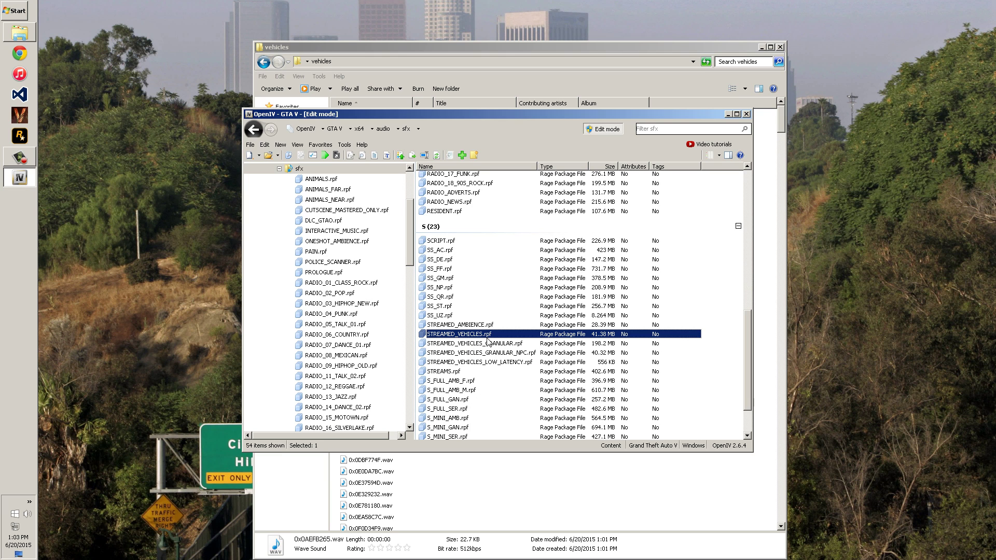
double_click(445, 371)
scroll(497, 296, "down", 10)
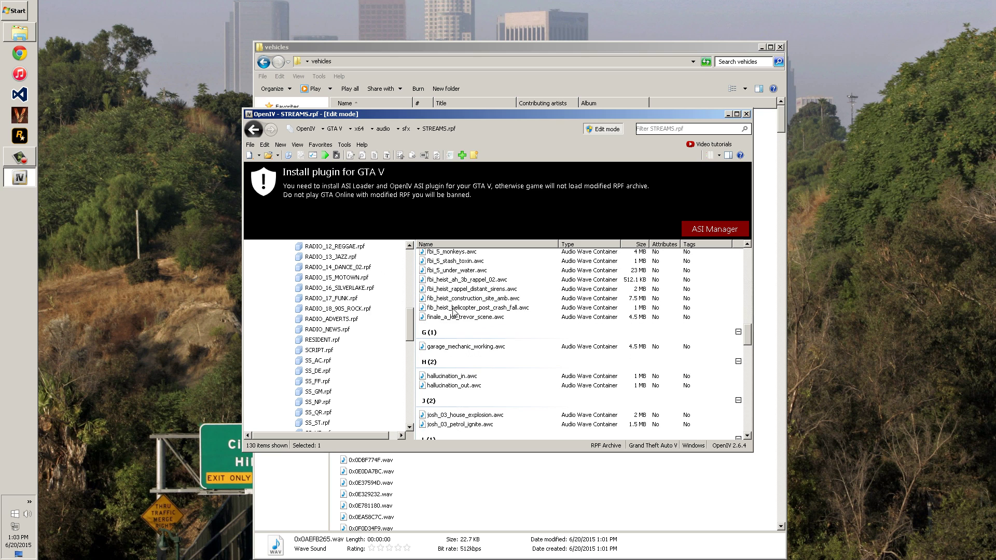
key("BackSpace")
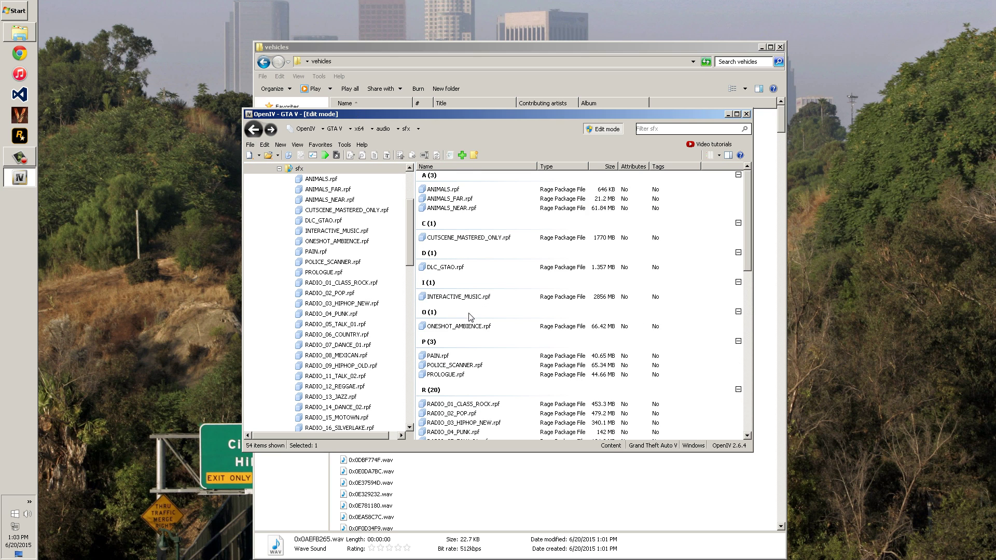
Open STREAMED_VEHICLES.rpf and scroll down to select v_style_3.awc
scroll(469, 359, "down", 5)
double_click(467, 388)
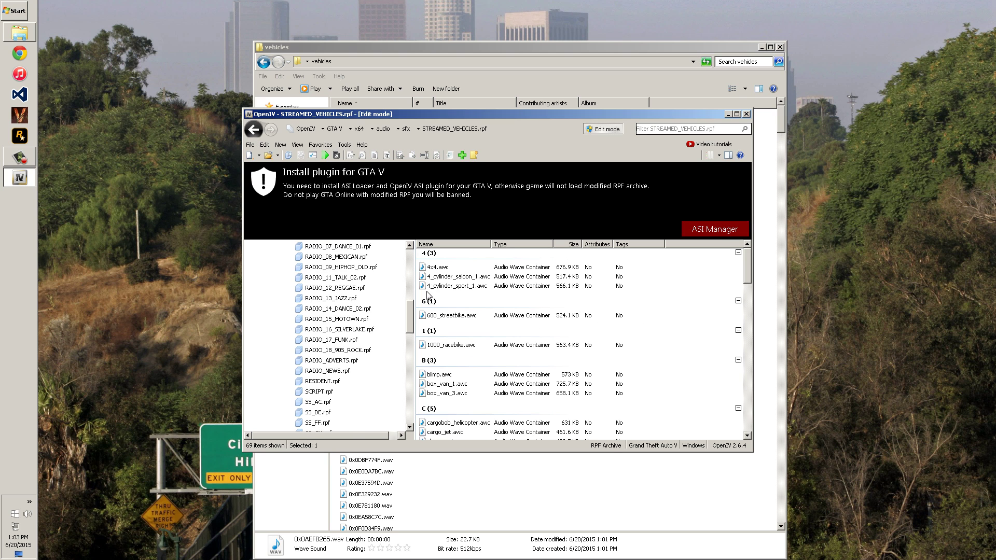
left_click(456, 277)
scroll(468, 305, "down", 15)
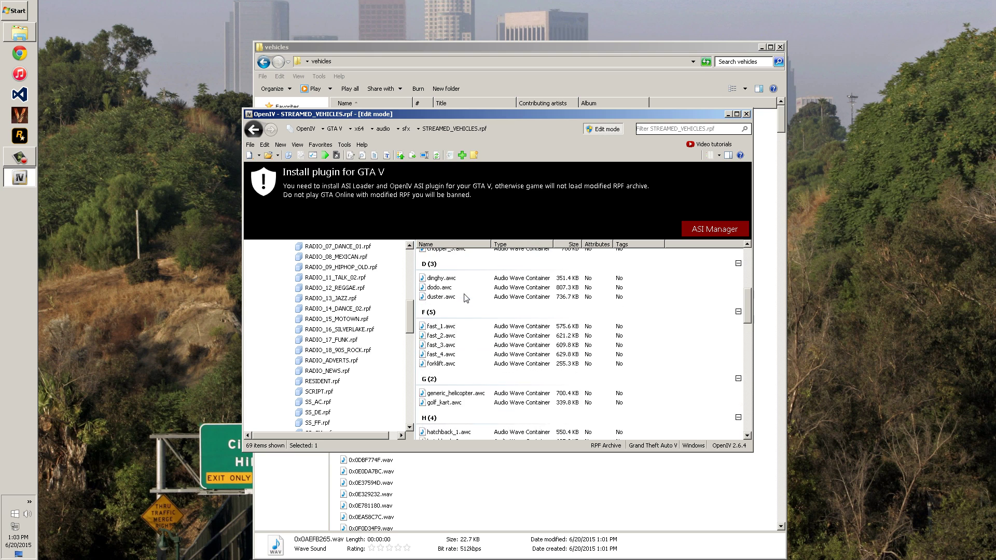
scroll(452, 378, "down", 8)
left_click(446, 402)
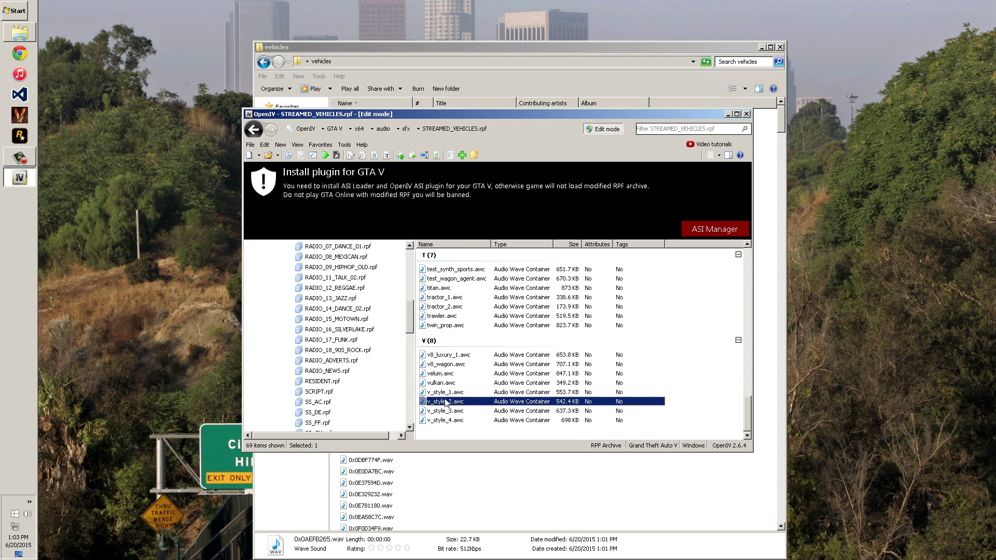
left_click(443, 395)
Preview v_style_3.awc's engine sounds, abandon adding vehicles.oac to the archive, and close OpenIV
double_click(445, 411)
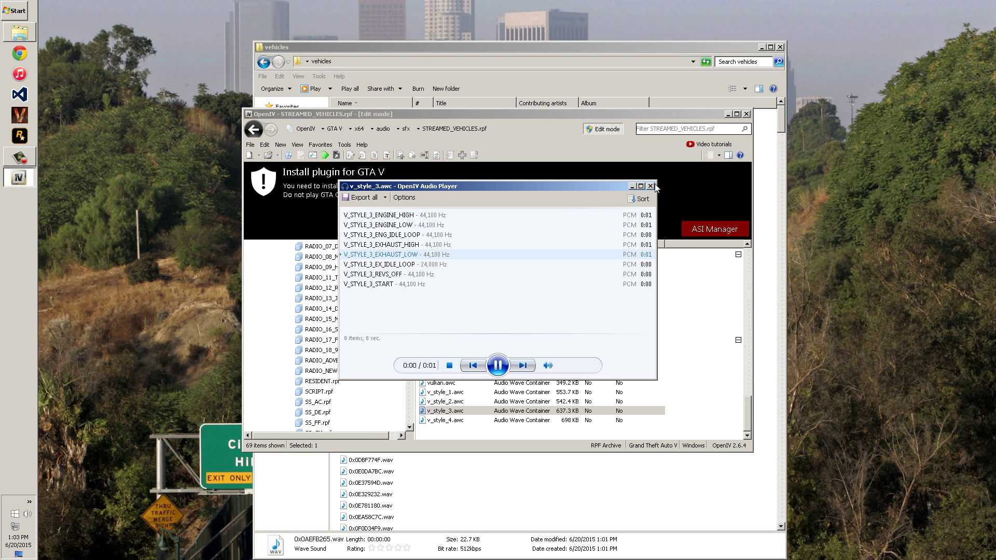
left_click(650, 186)
right_click(477, 408)
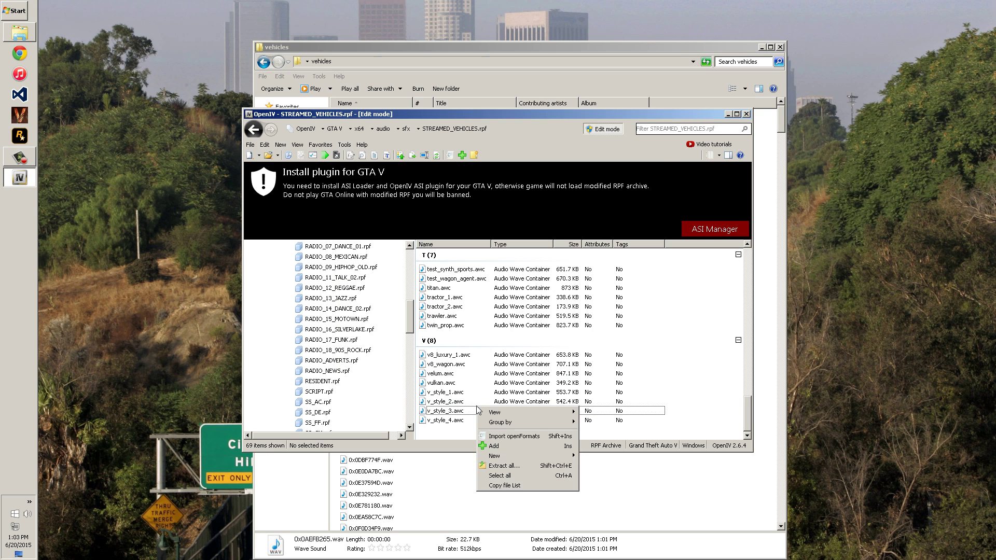
left_click(501, 447)
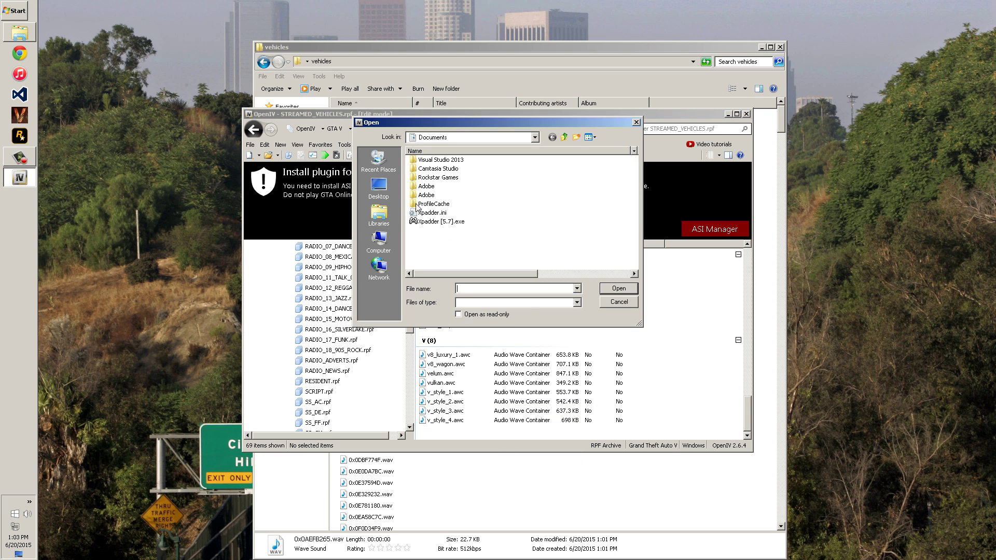
left_click(449, 191)
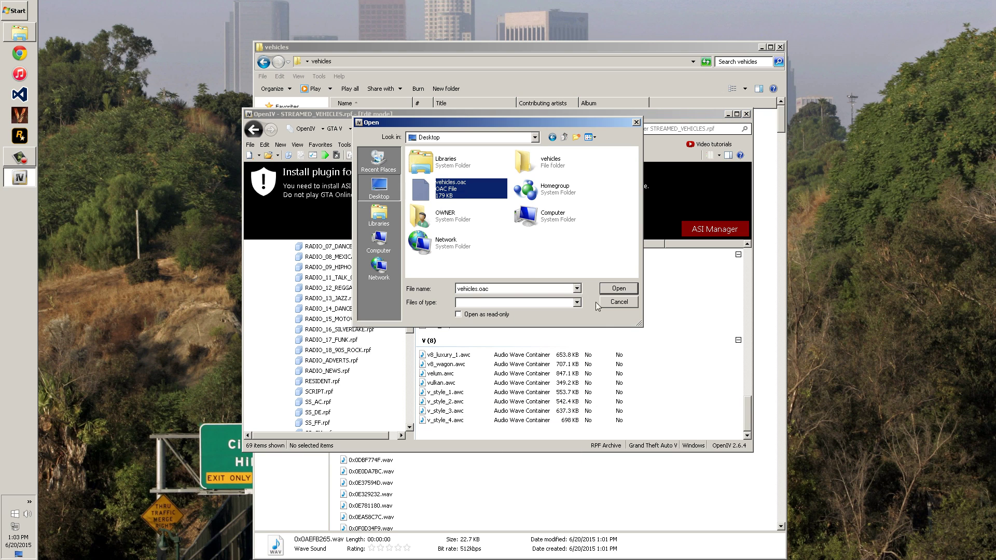
left_click(619, 302)
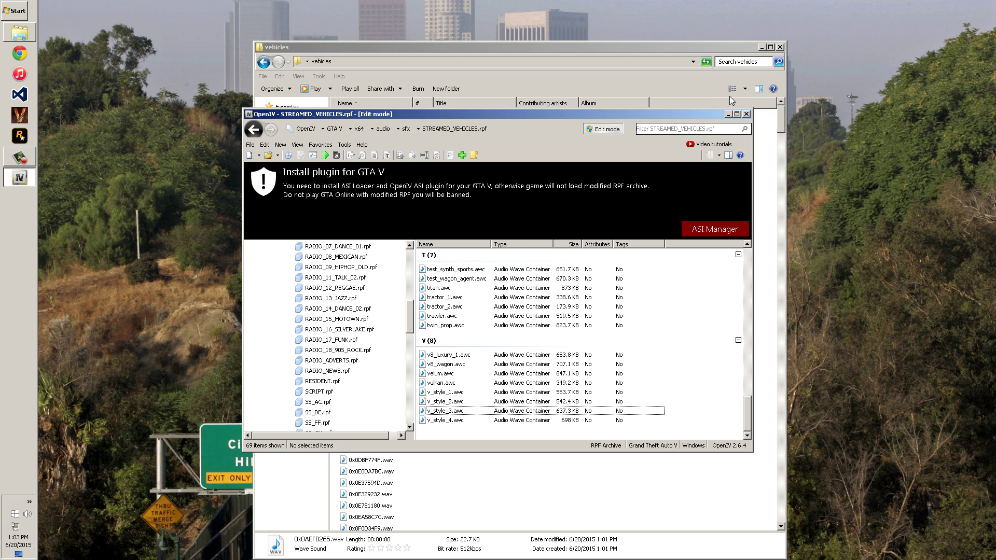
left_click(746, 114)
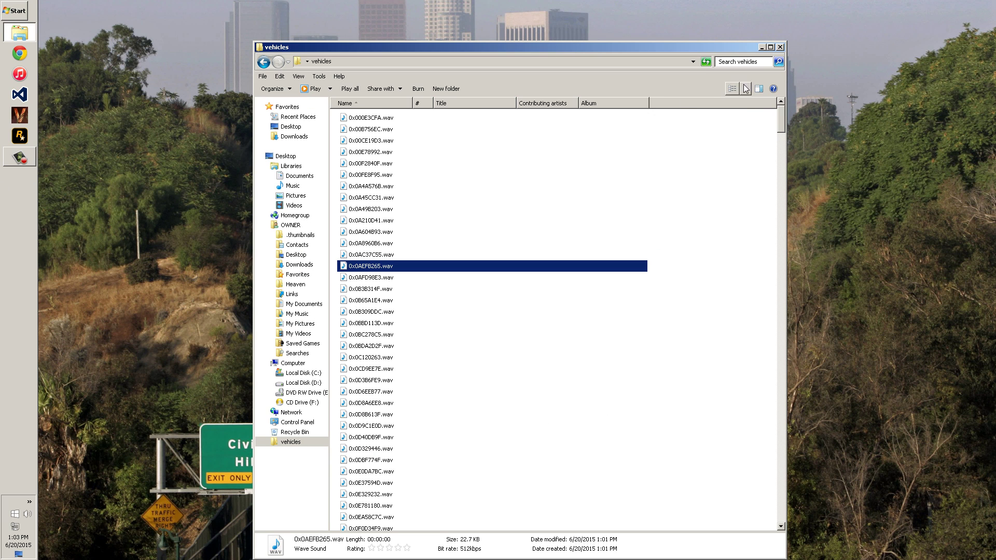